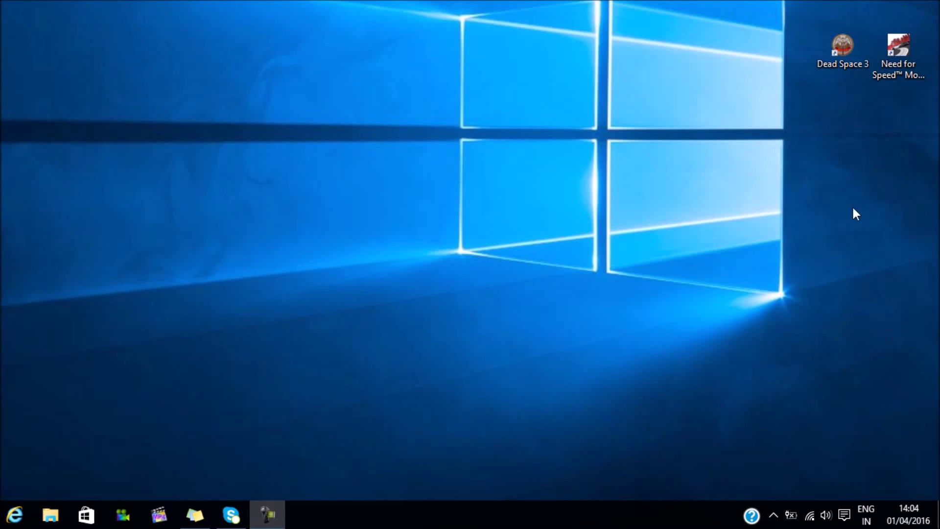
- Launch Dead Space 3 from its desktop shortcut and preview its window from the taskbar
left_click(846, 46)
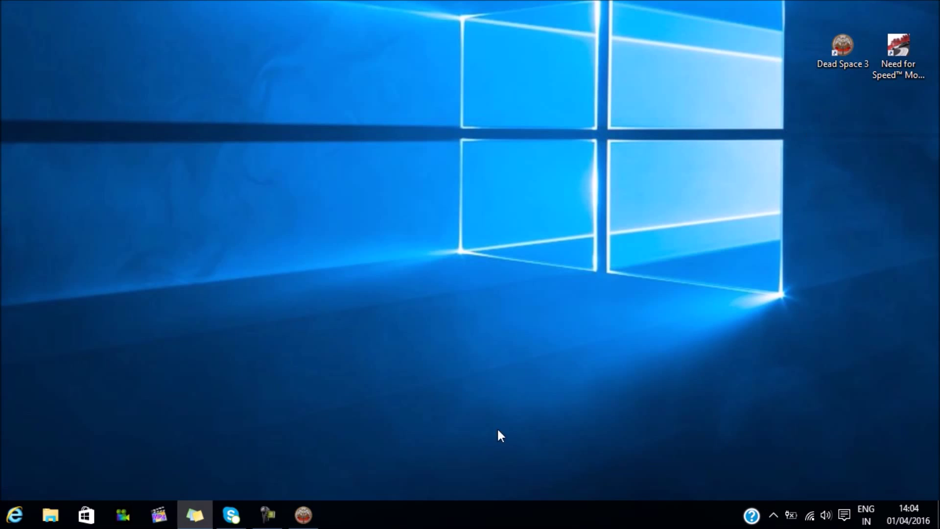
mouse_move(303, 514)
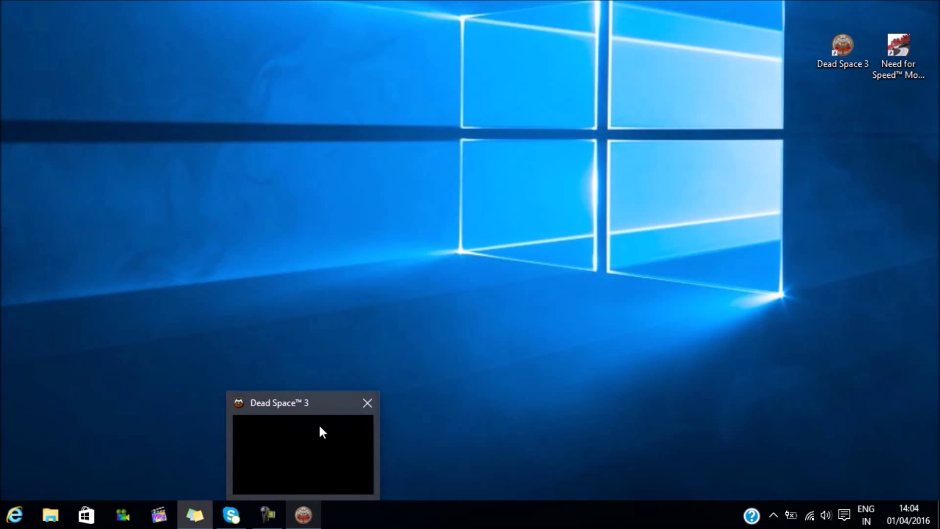
mouse_move(330, 432)
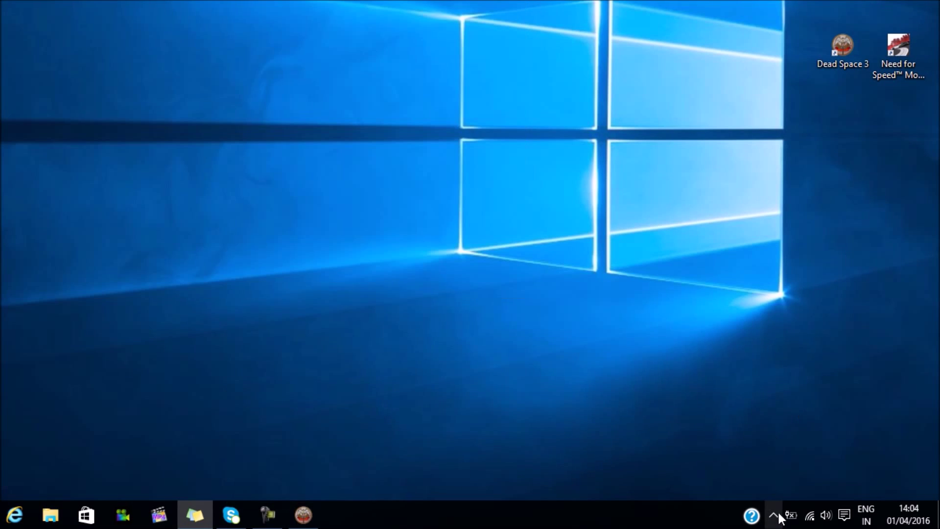
- Open NVIDIA GPU Activity from the hidden tray icons, showing no applications on the GeForce 940M
left_click(778, 513)
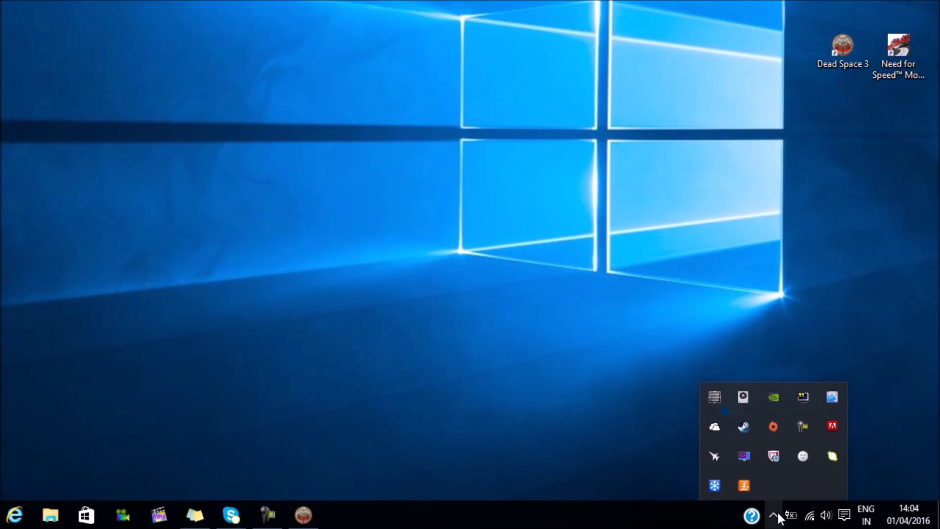
left_click(710, 397)
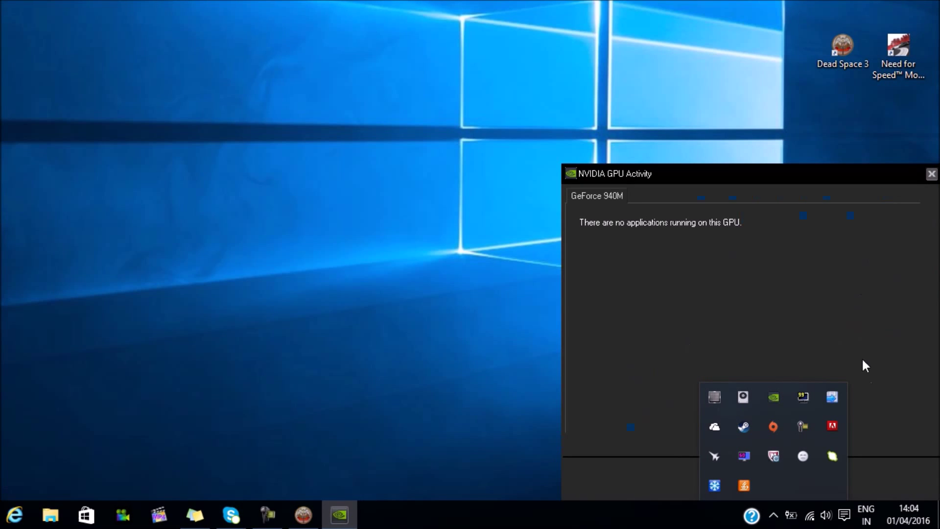
left_click(775, 514)
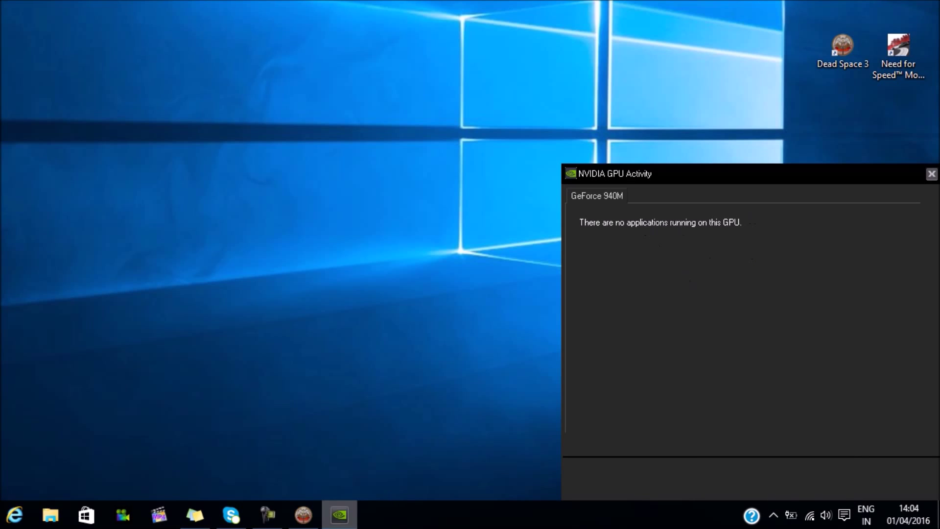
mouse_move(309, 509)
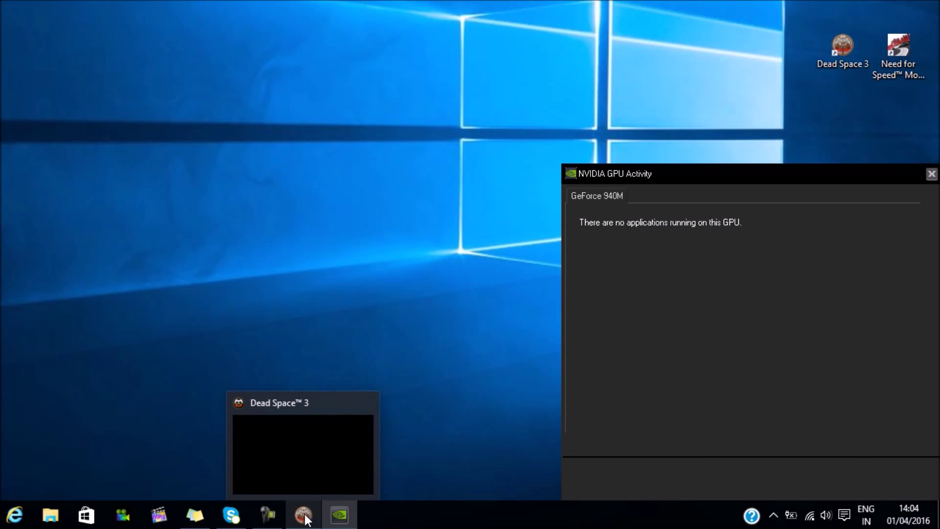
mouse_move(369, 402)
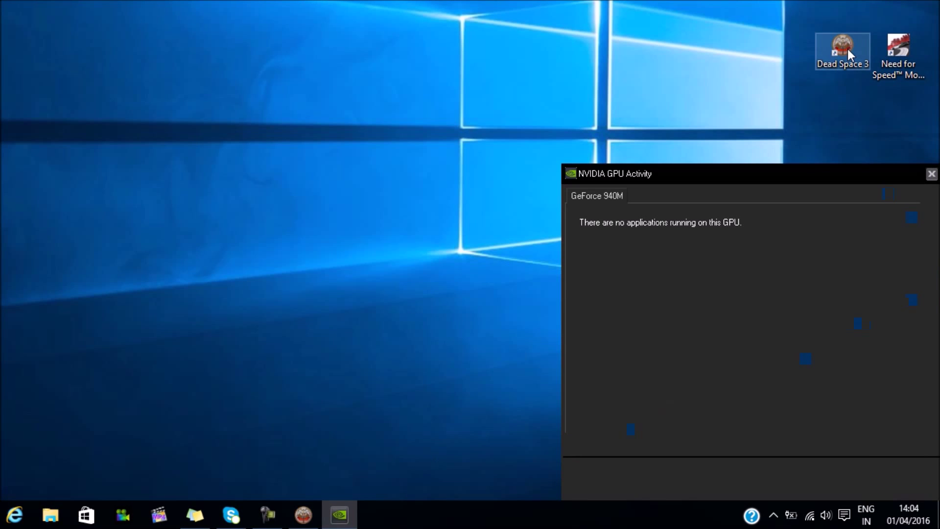
- Start Dead Space 3, then open and dismiss its shortcut options menu
double_click(847, 49)
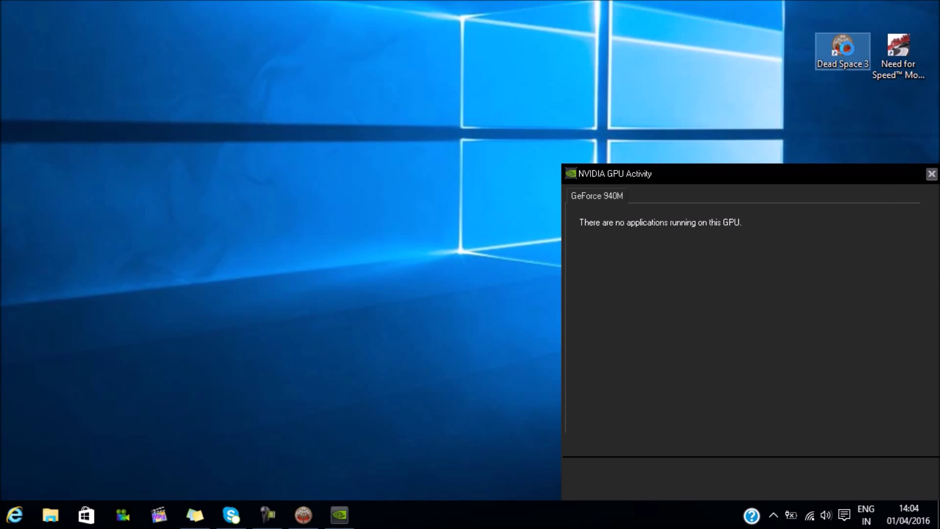
right_click(848, 49)
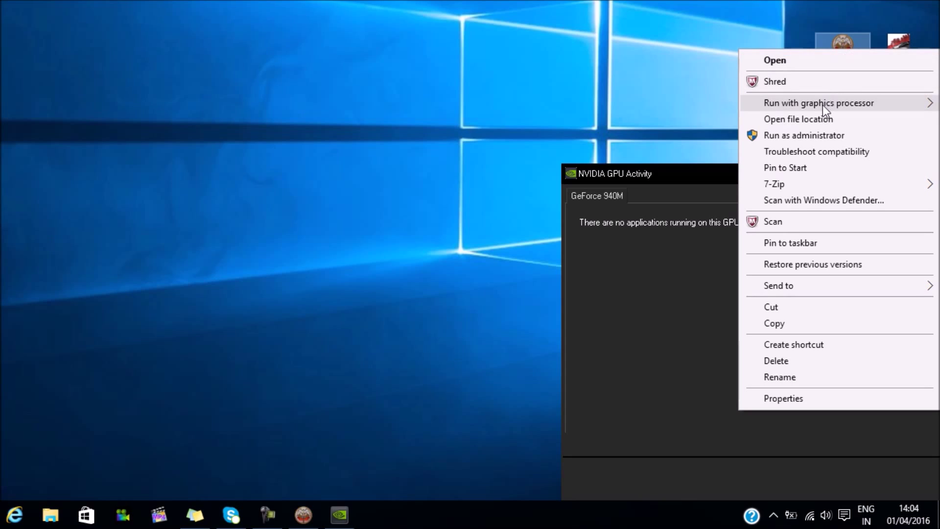
mouse_move(822, 105)
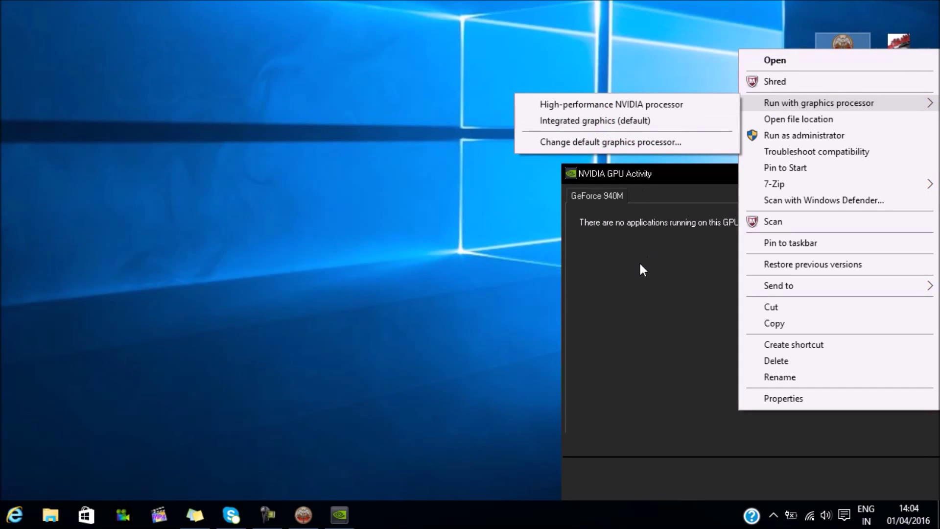
left_click(631, 230)
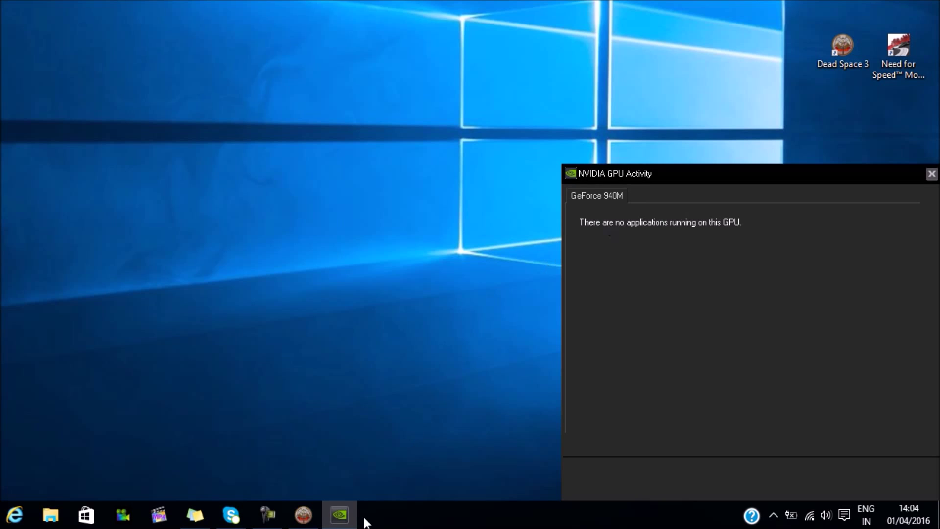
- Quit Dead Space 3 from its taskbar preview, then launch it again from the desktop
mouse_move(303, 514)
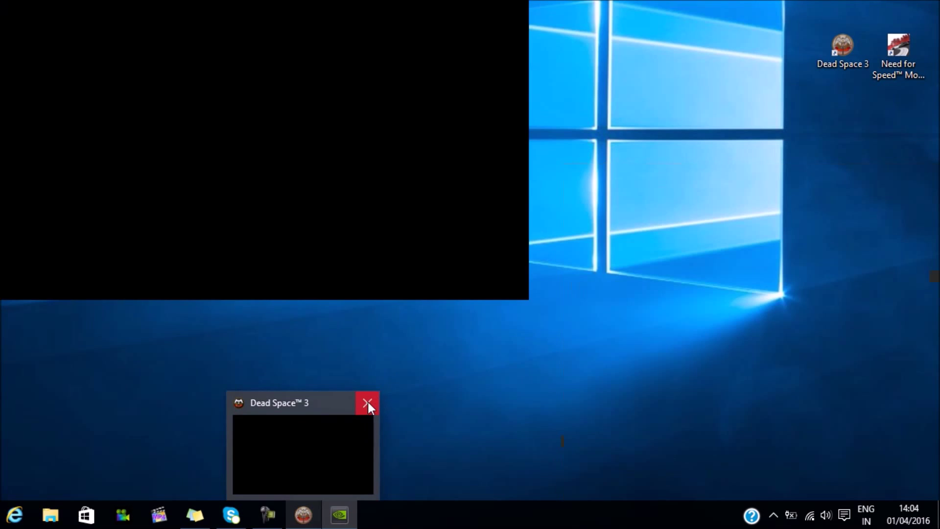
left_click(368, 403)
left_click(301, 188)
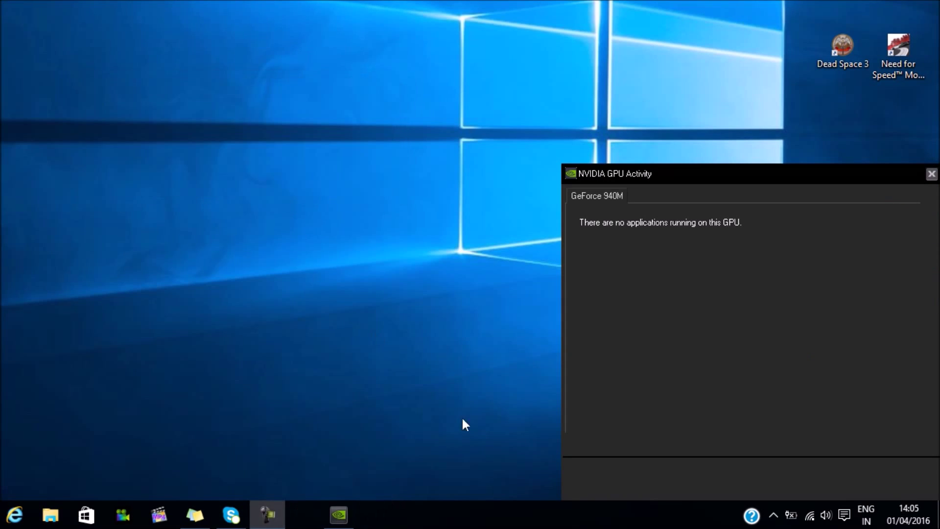
mouse_move(307, 513)
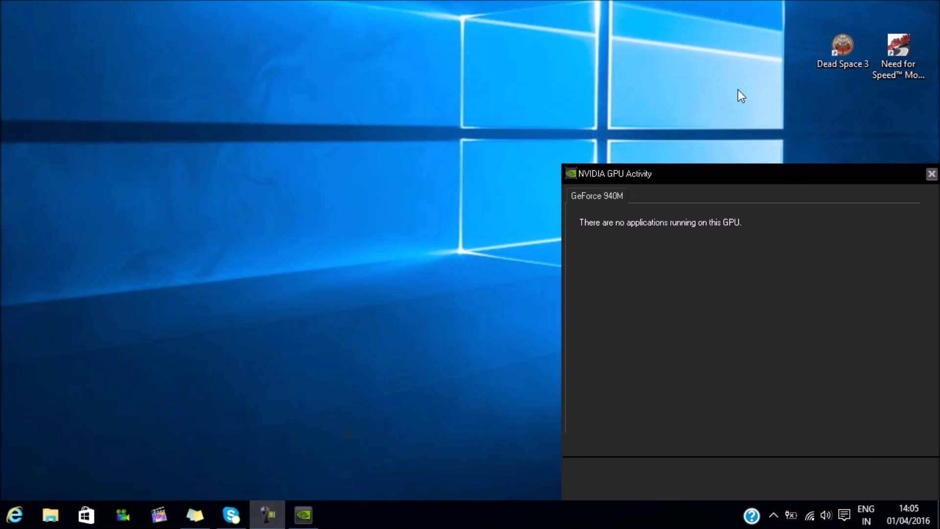
double_click(849, 46)
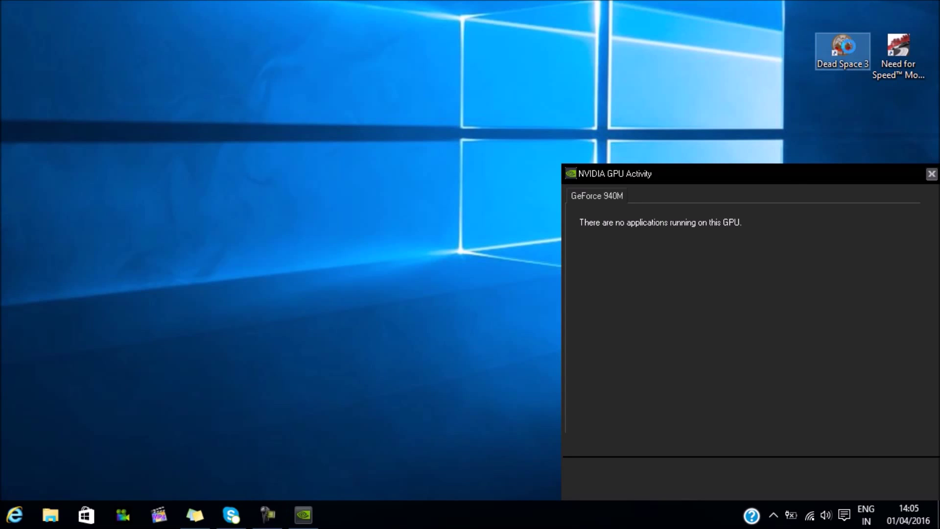
- Open the Dead Space 3 shortcut's options, dismiss them with Escape, then reopen them
right_click(850, 47)
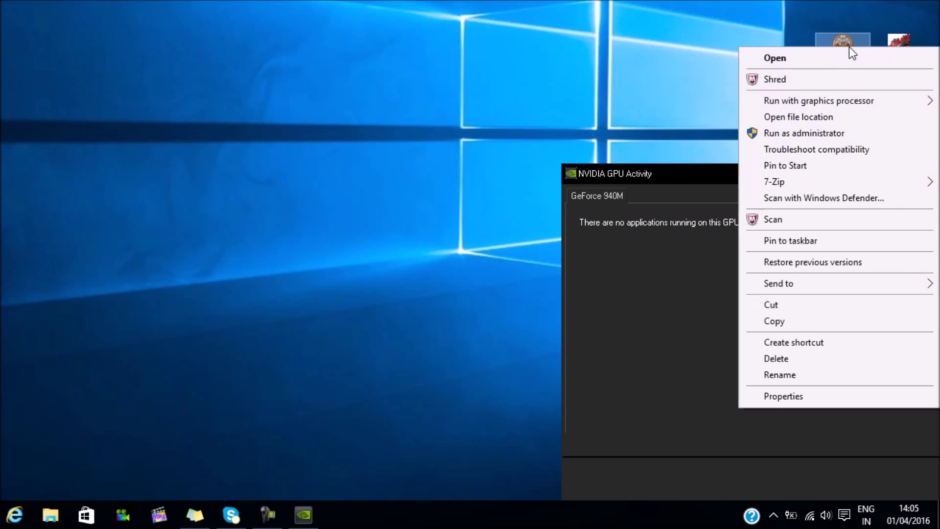
mouse_move(844, 102)
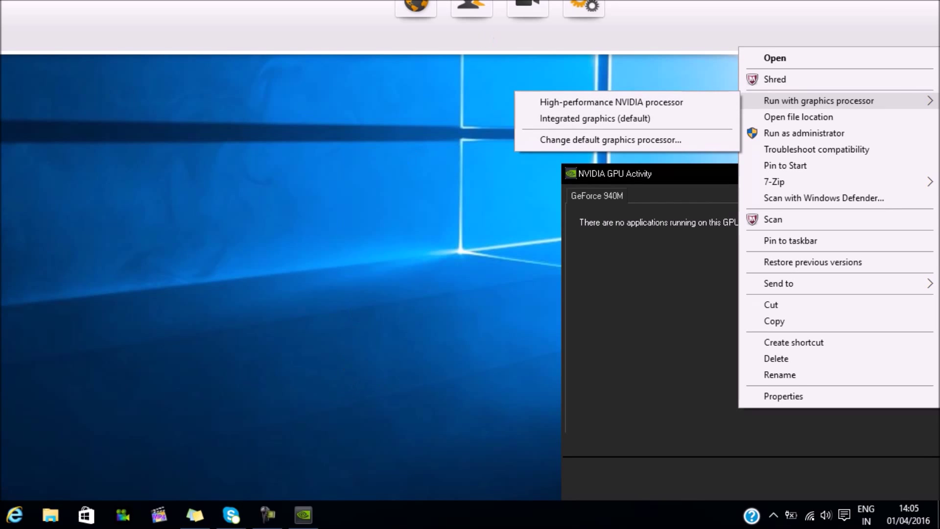
key("Escape")
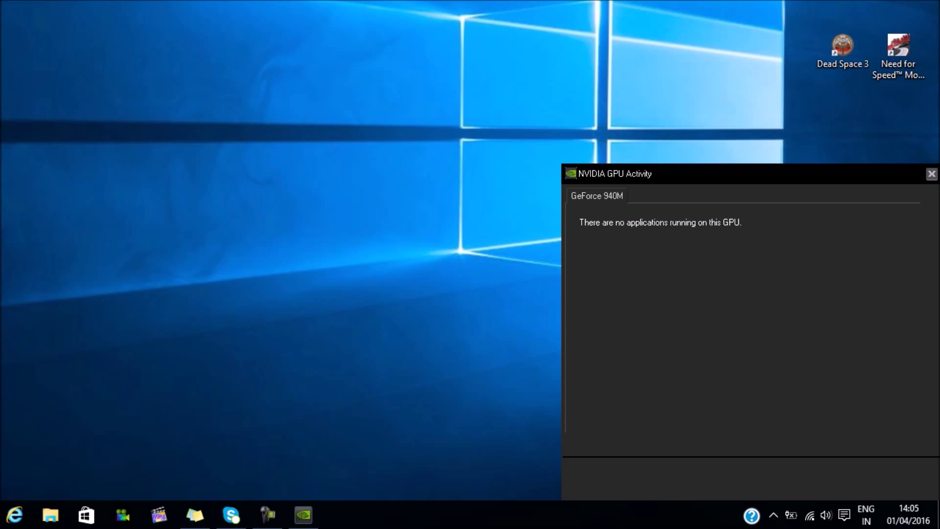
right_click(838, 49)
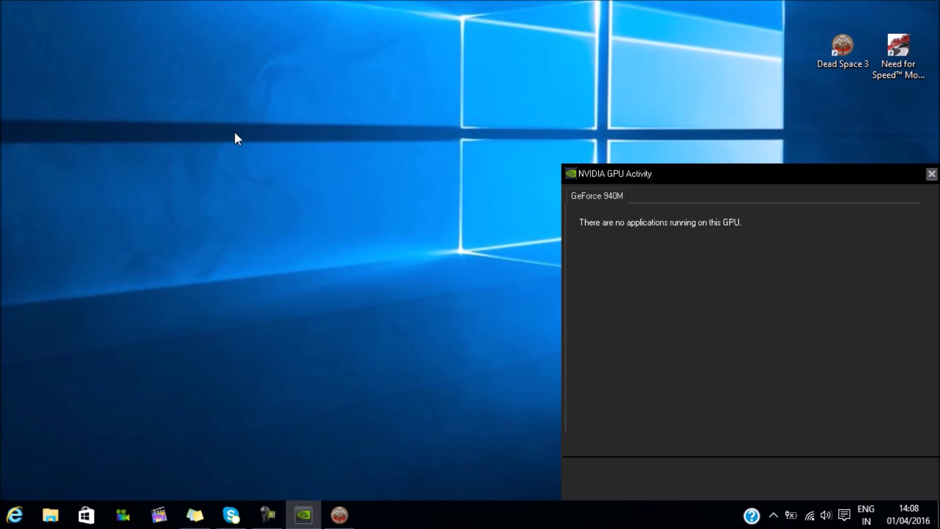
mouse_move(334, 522)
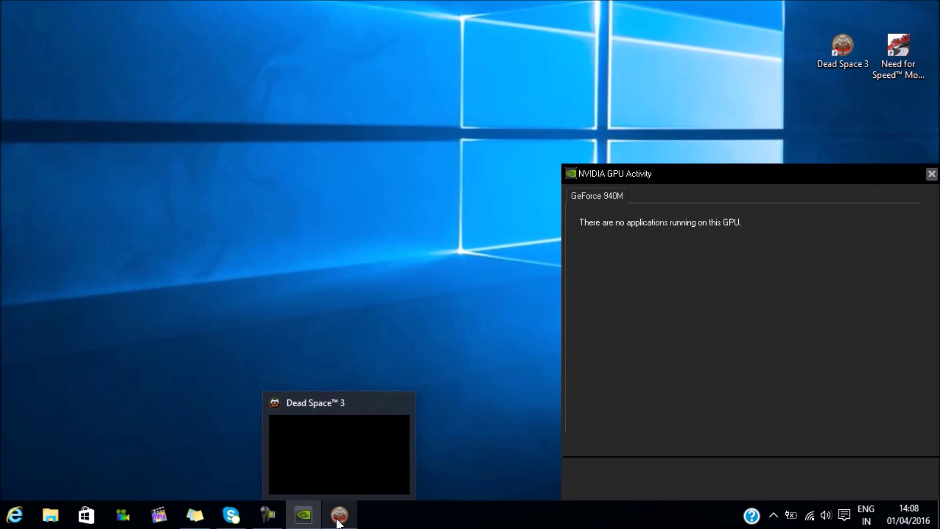
- Quit Dead Space 3 from its taskbar preview and confirm
mouse_move(364, 470)
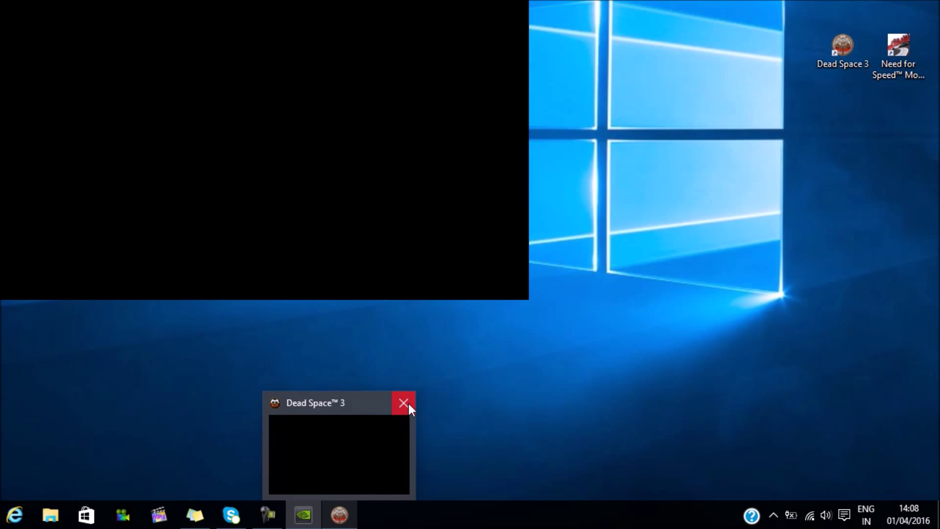
left_click(408, 405)
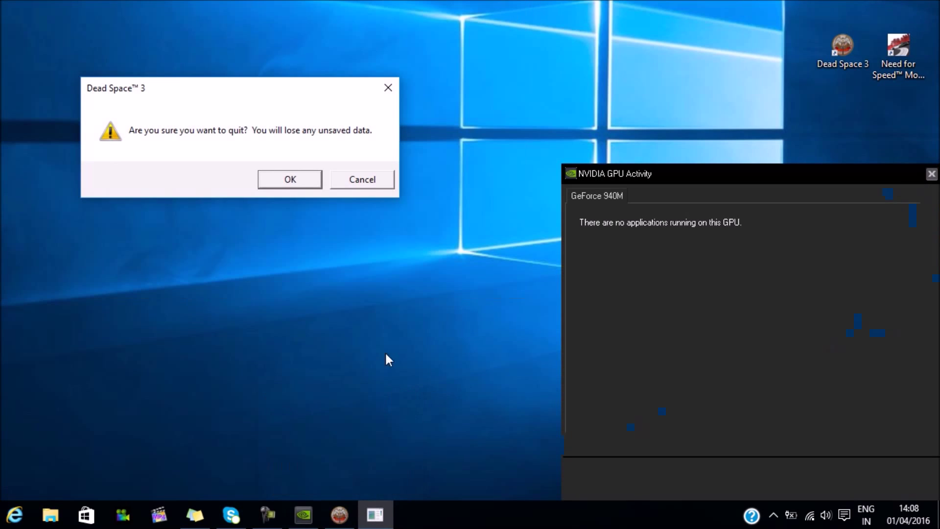
left_click(304, 182)
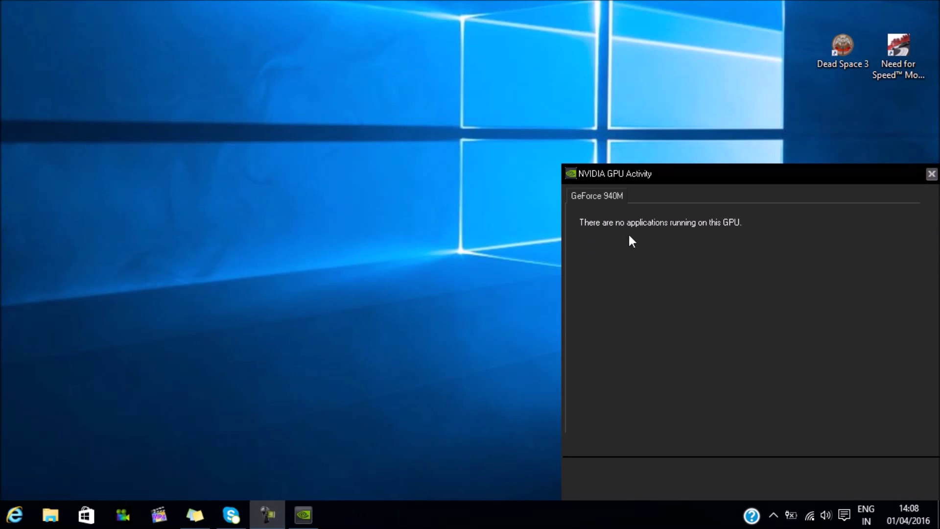
- Run Need for Speed Most Wanted, check it in GPU Activity, then close it
double_click(909, 42)
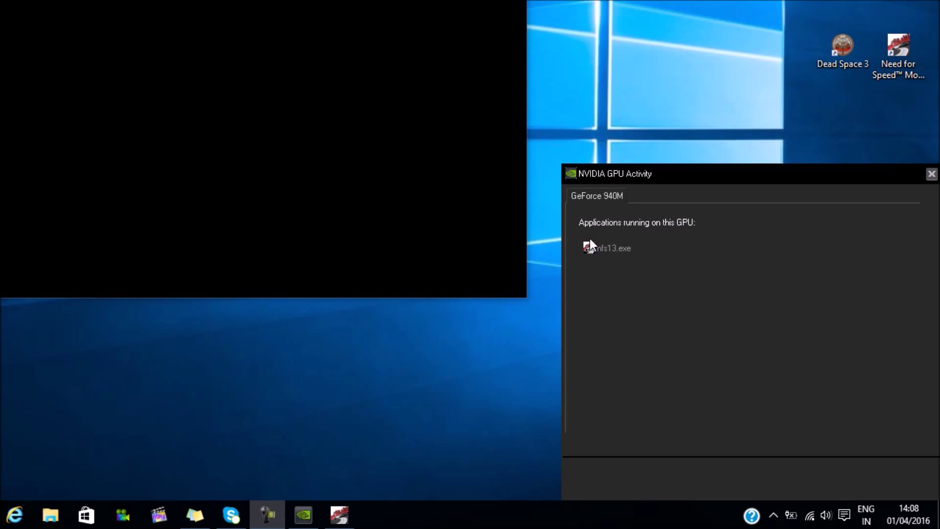
left_click(647, 264)
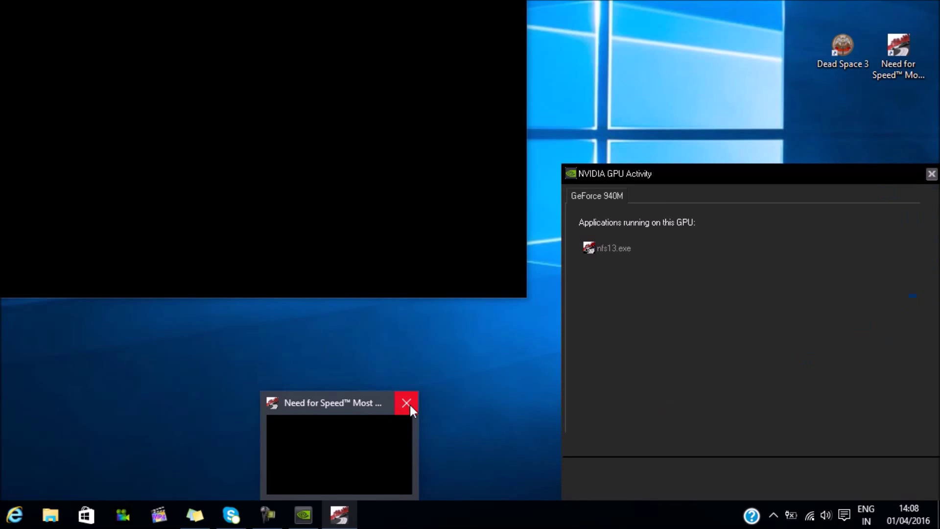
left_click(406, 403)
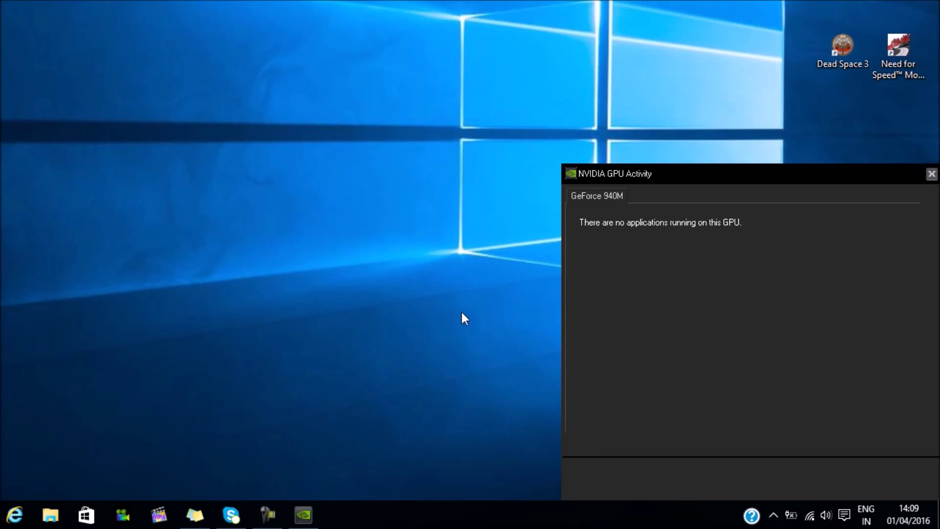
- Open NVIDIA Control Panel from the desktop's right-click menu
right_click(335, 293)
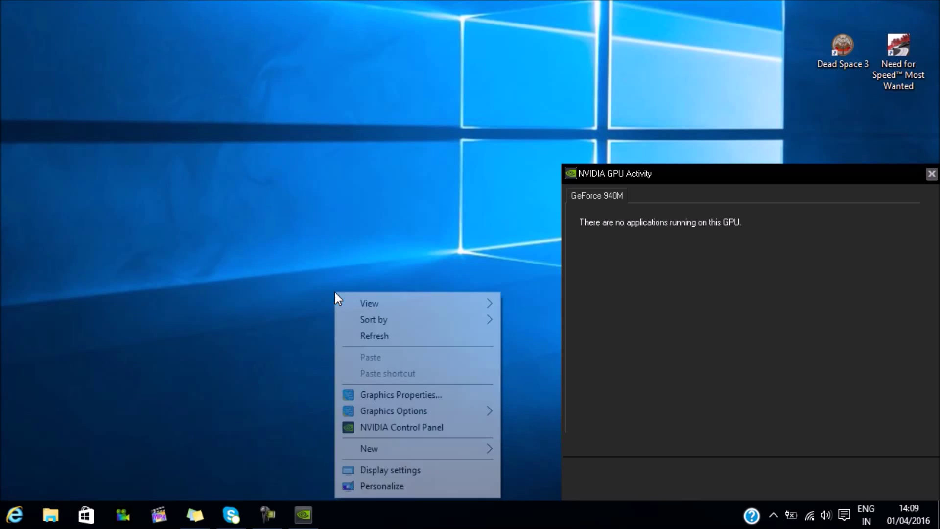
left_click(383, 427)
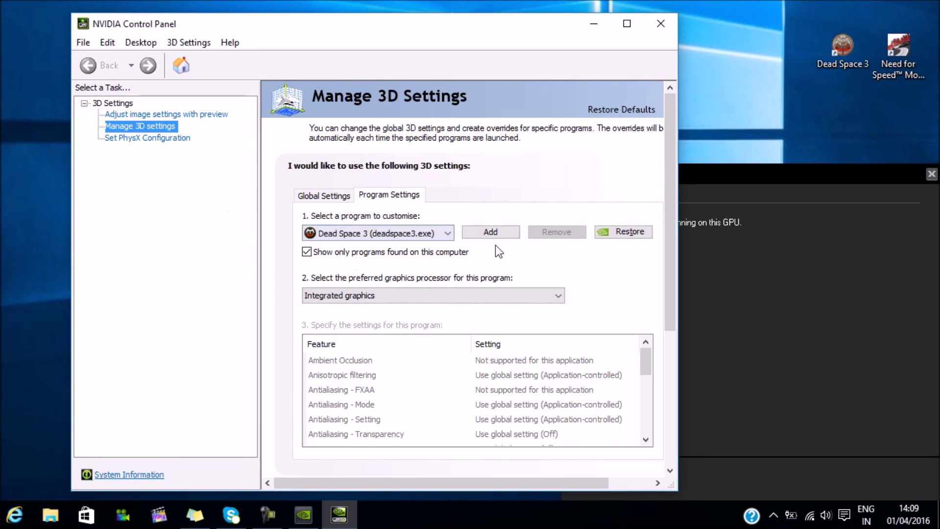
left_click(167, 115)
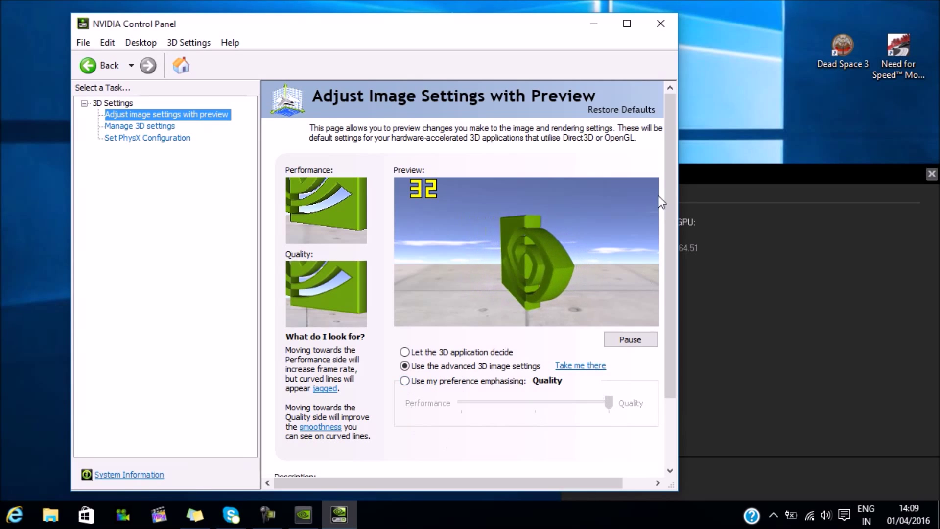
left_click_drag(668, 161, 658, 143)
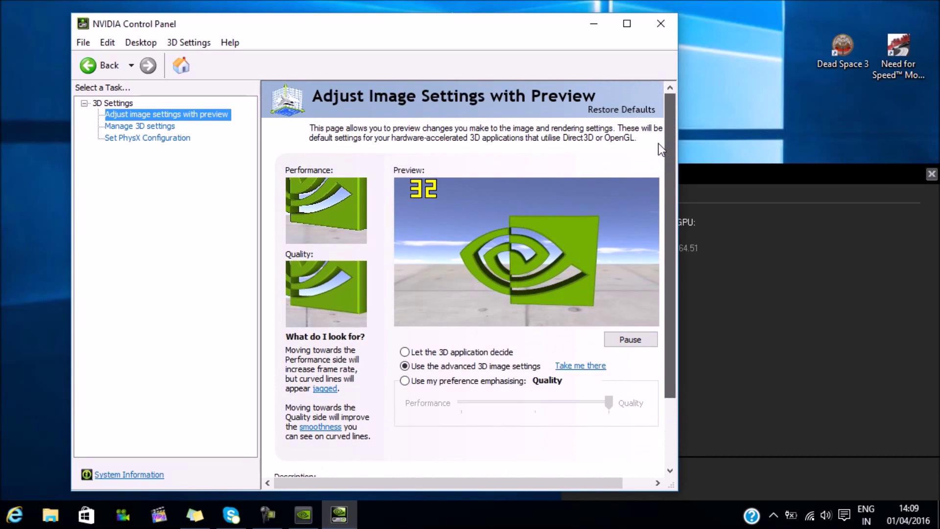
left_click(157, 138)
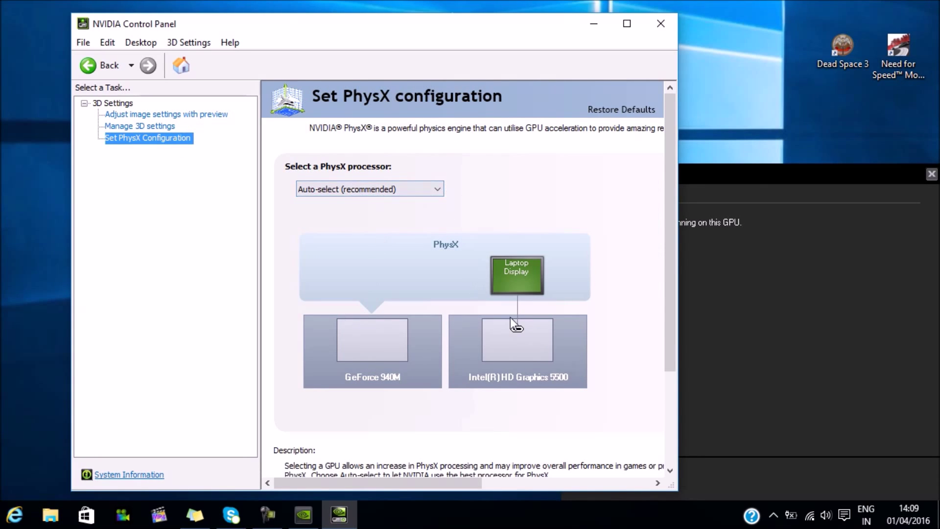
left_click(155, 128)
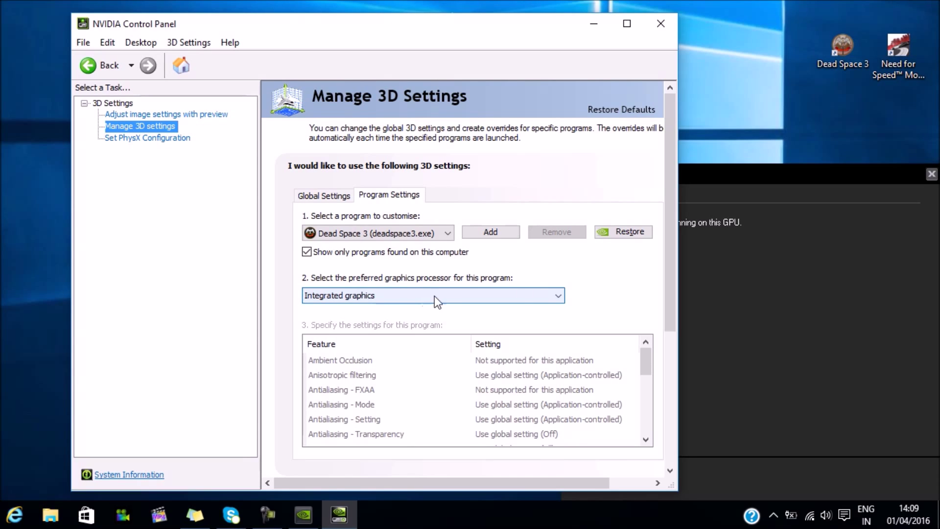
- Change Dead Space 3's preferred graphics processor to Use global setting (Auto-select: NVIDIA GPU)
left_click(558, 295)
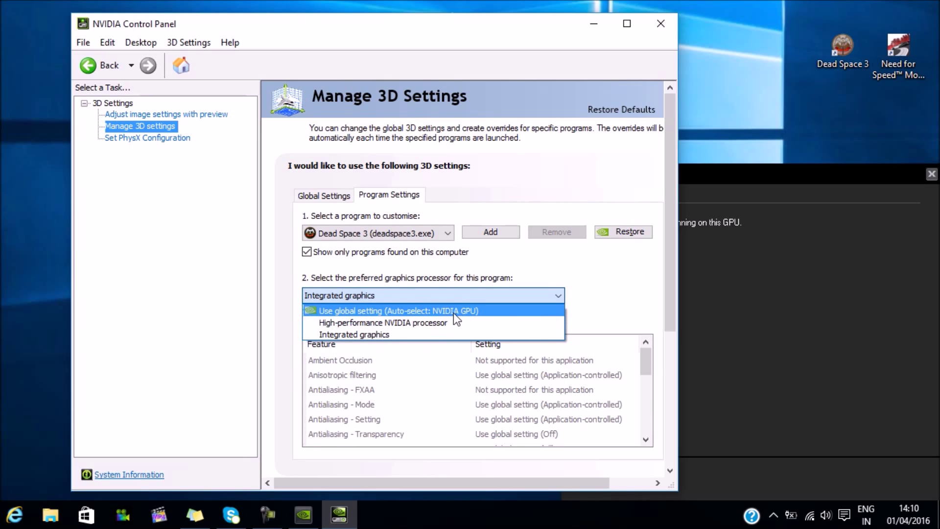
left_click(455, 311)
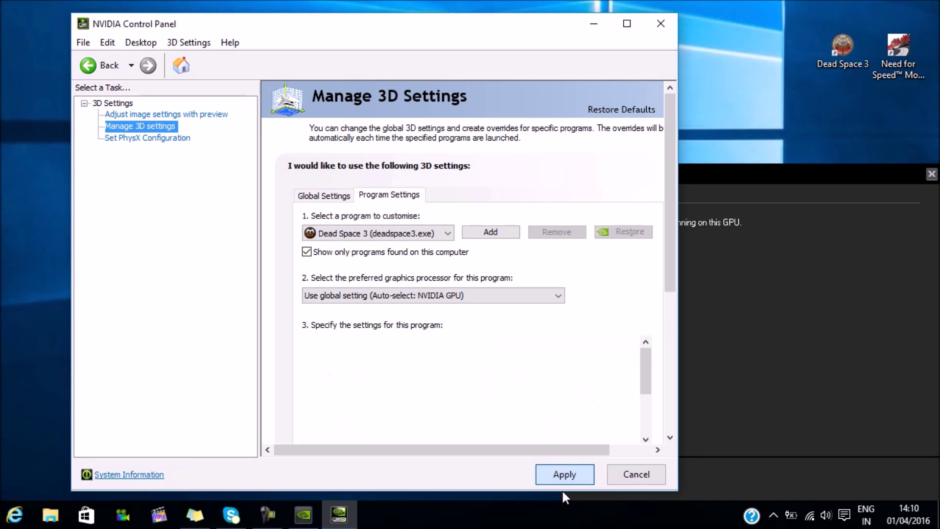
left_click_drag(496, 32, 437, 35)
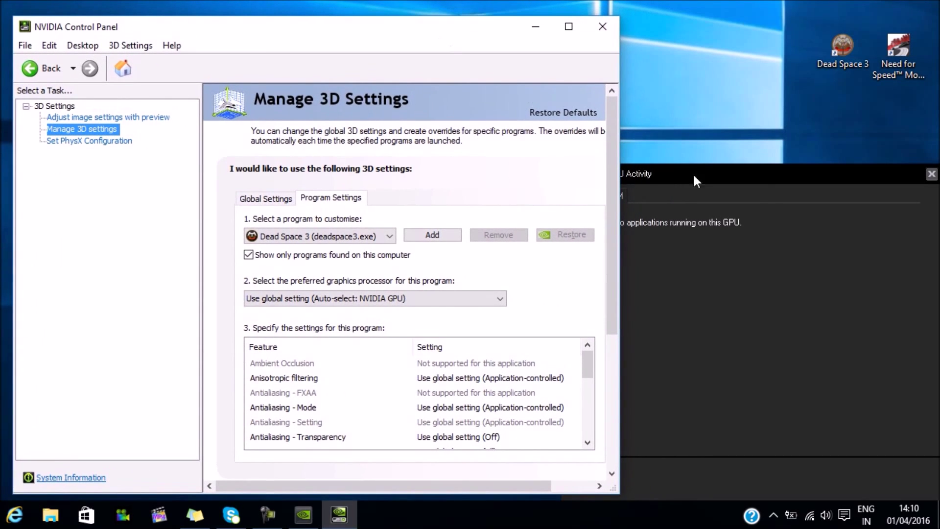
- Run Dead Space 3 with the High-performance NVIDIA processor from its shortcut menu
left_click(762, 182)
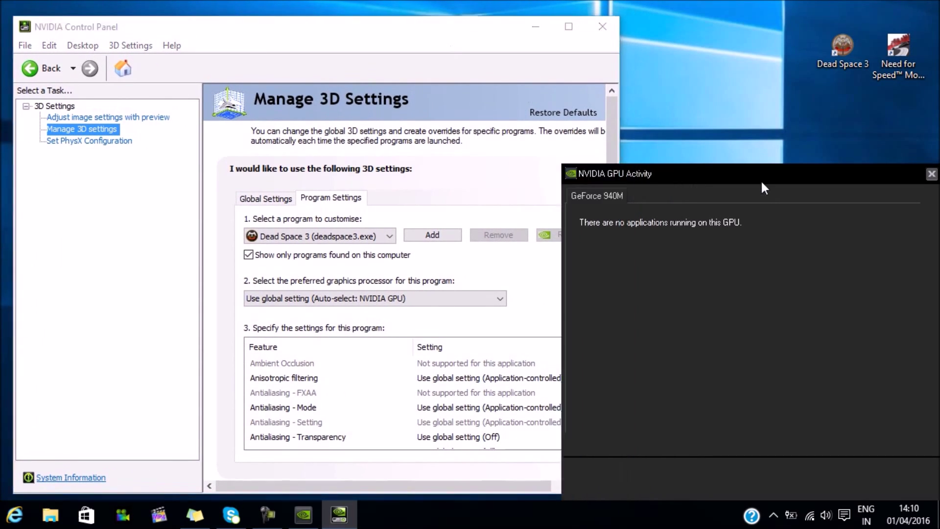
double_click(849, 50)
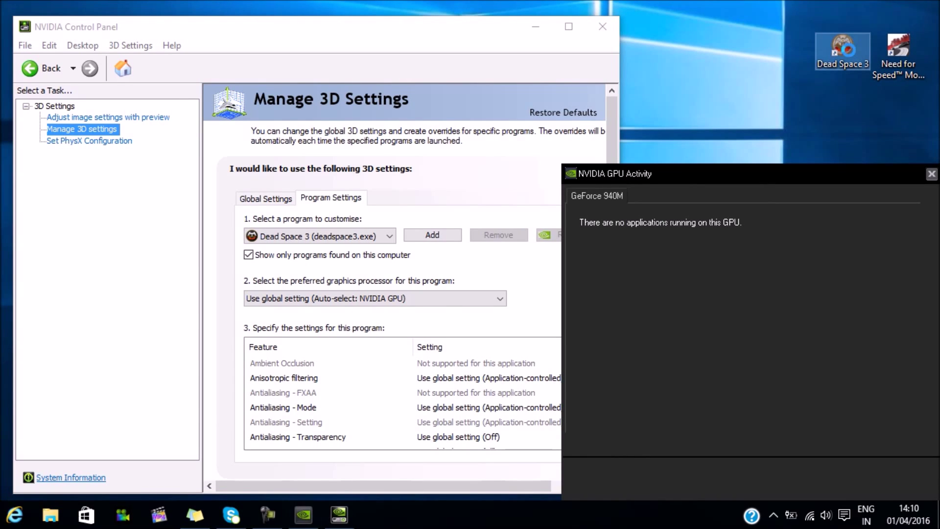
right_click(848, 54)
mouse_move(827, 108)
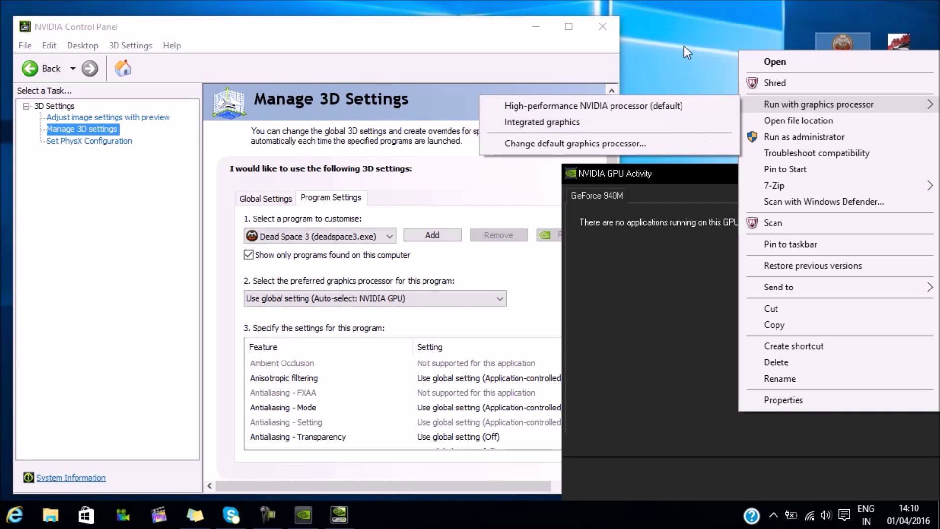
left_click(667, 106)
left_click(760, 166)
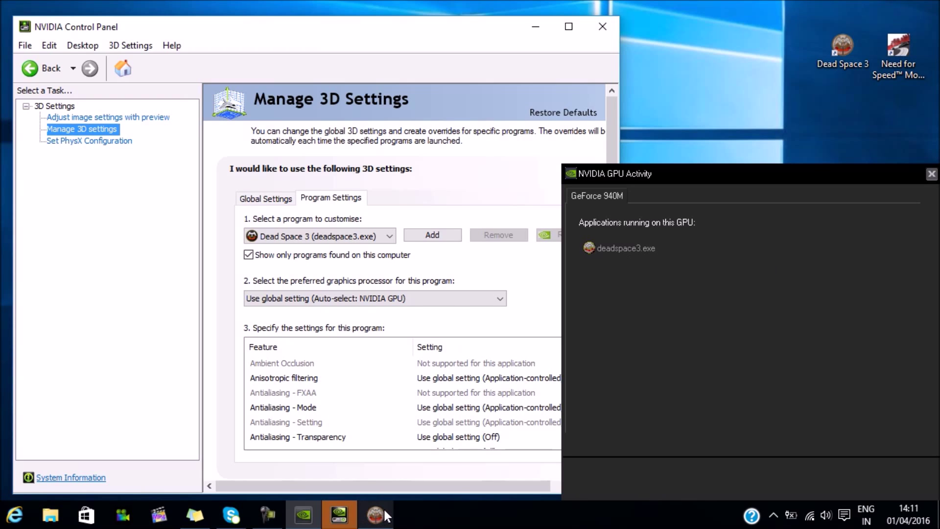
- Close Dead Space 3 from its taskbar preview and confirm the quit with OK
mouse_move(384, 507)
left_click(440, 403)
left_click(304, 178)
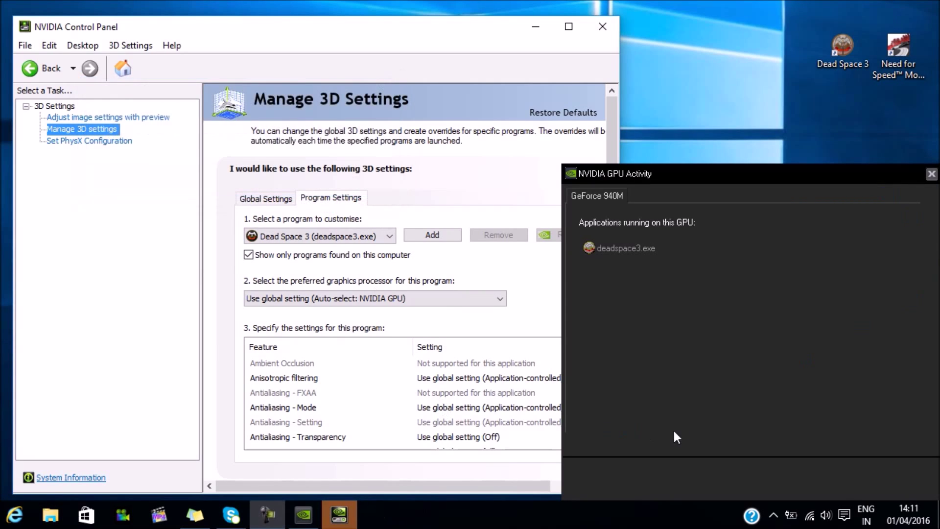